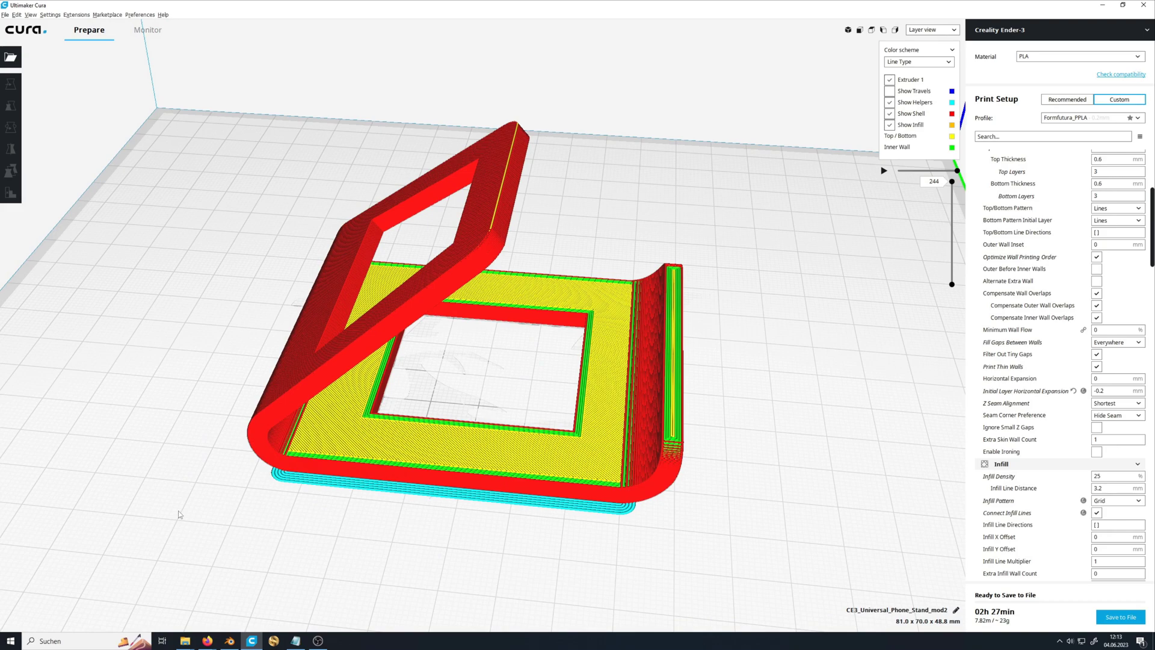
# Step: Orbit the sliced phone stand to a top view and lower the layer slider to layer 1
pyautogui.moveTo(181, 514); pyautogui.dragTo(184, 483, button='right')
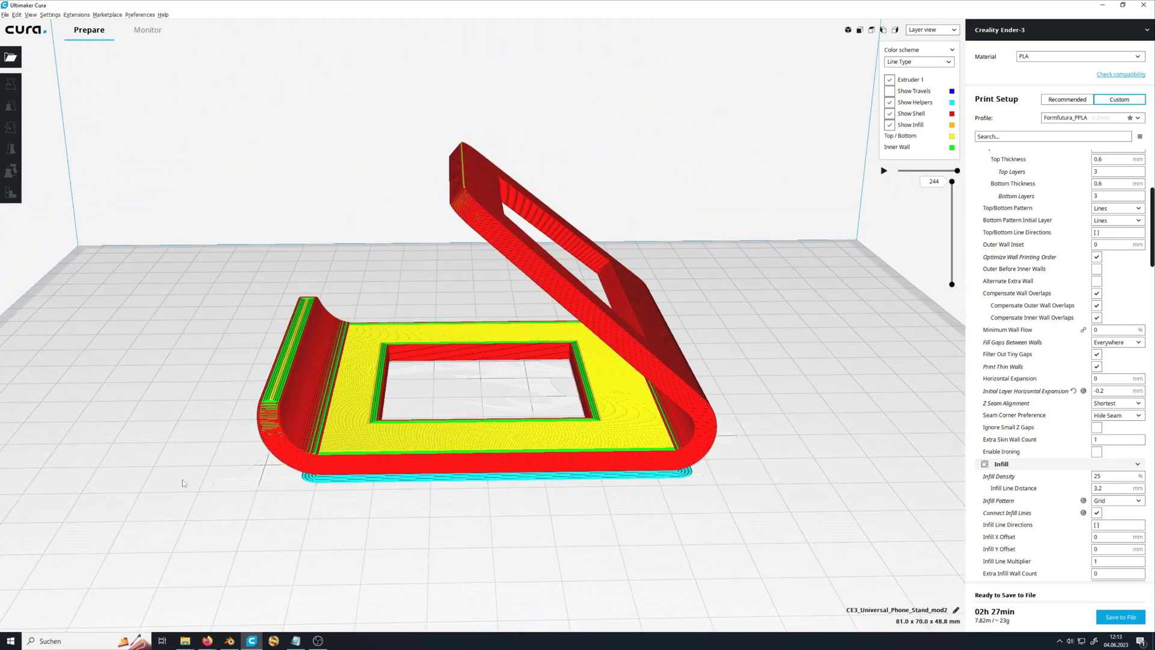
pyautogui.moveTo(139, 447); pyautogui.dragTo(224, 478, button='right')
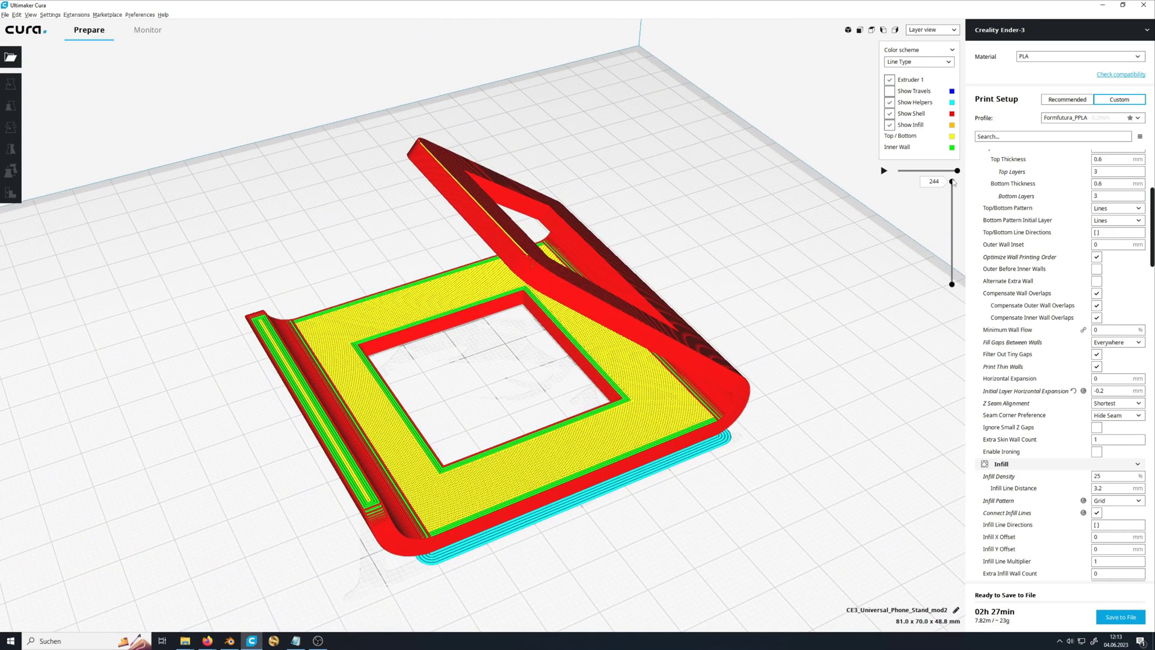
pyautogui.moveTo(952, 187); pyautogui.dragTo(953, 204)
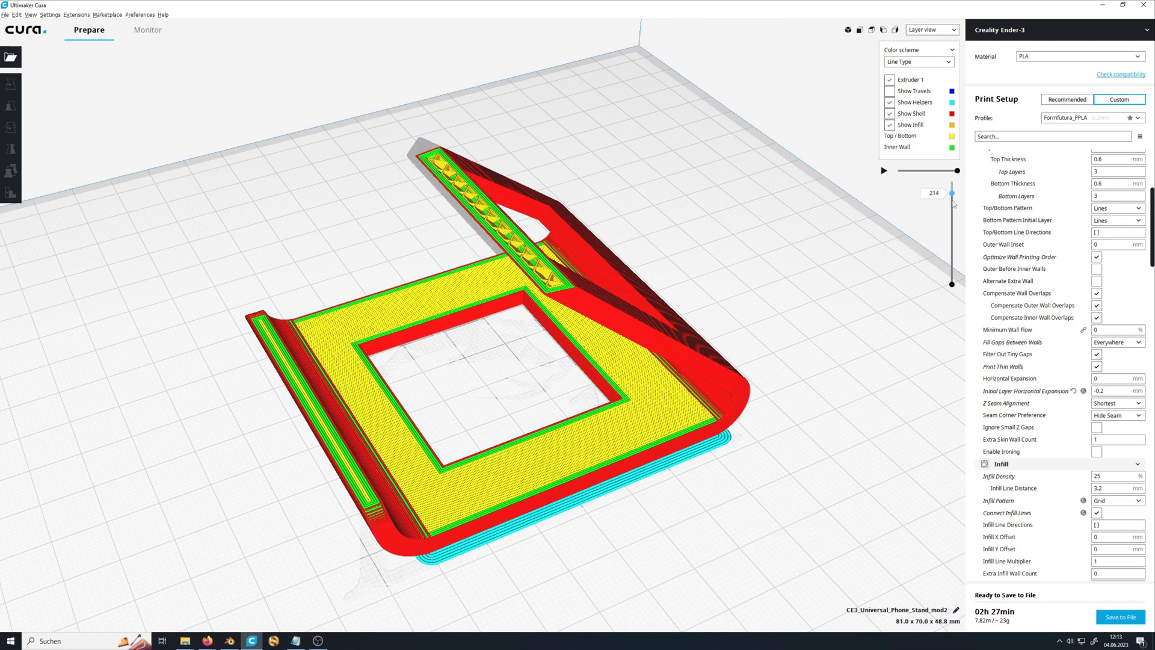
pyautogui.moveTo(962, 255); pyautogui.dragTo(976, 291)
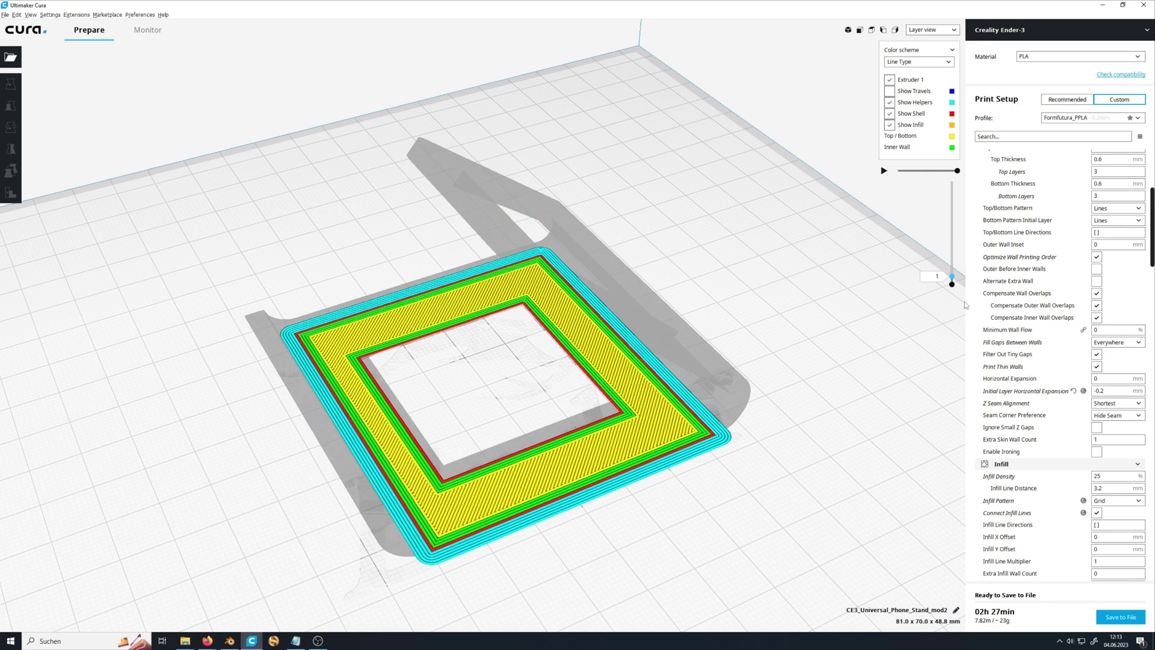
# Step: Raise the layer preview through the infill, skin, base and arm layers to layer 219
pyautogui.press('Up')
pyautogui.press('Up')
pyautogui.press('Up')
pyautogui.press('Up')
pyautogui.press('Up')
pyautogui.press('Up')
pyautogui.press('Up')
pyautogui.press('Up')
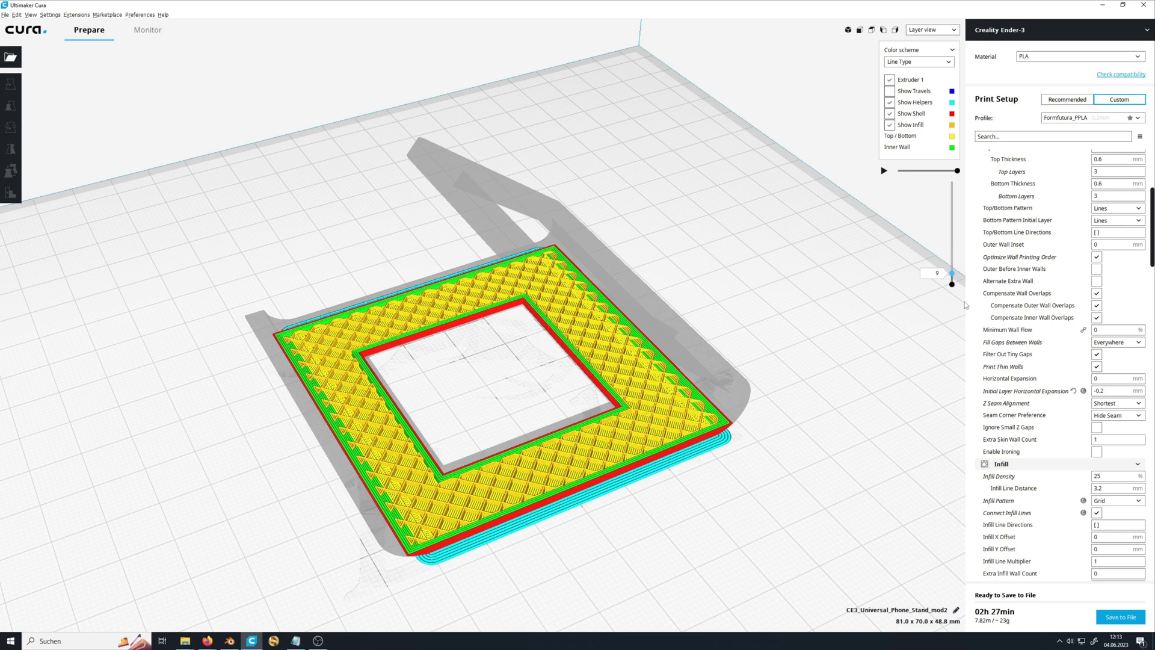
pyautogui.press('Up')
pyautogui.press('Up')
pyautogui.press('Up')
pyautogui.press('Up')
pyautogui.press('Up')
pyautogui.press('Up')
pyautogui.press('Up')
pyautogui.press('Up')
pyautogui.press('Up')
pyautogui.press('Up')
pyautogui.press('Up')
pyautogui.press('Up')
pyautogui.press('Up')
pyautogui.press('Up')
pyautogui.press('Up')
pyautogui.press('Up')
pyautogui.press('Up')
pyautogui.press('Up')
pyautogui.press('Up')
pyautogui.press('Up')
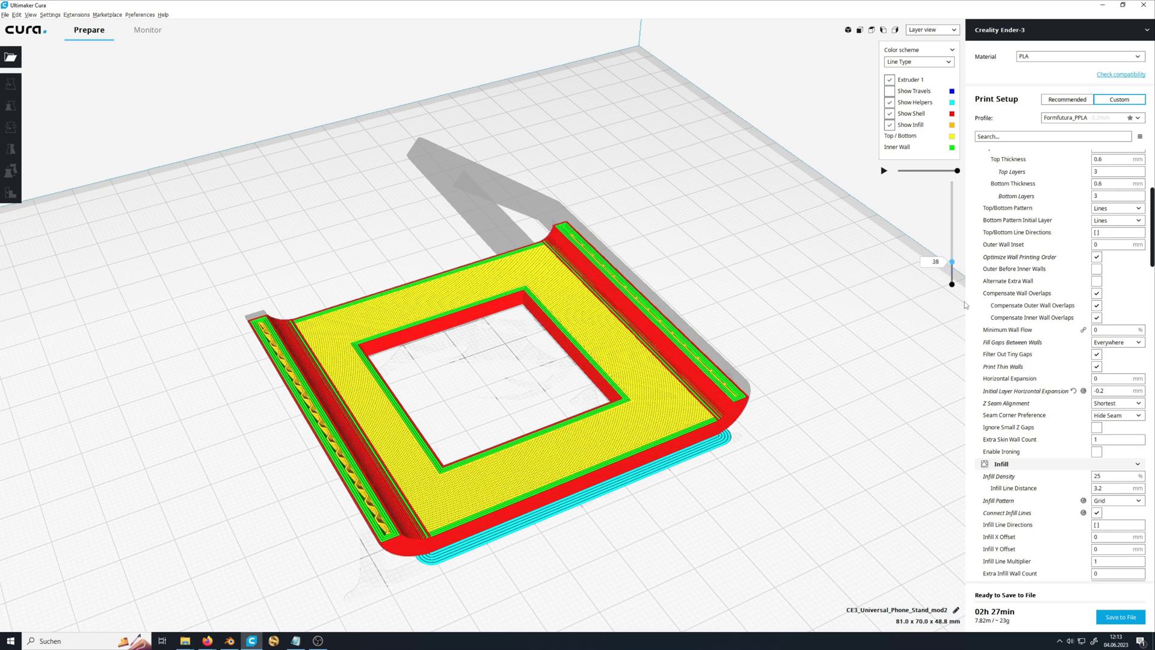
pyautogui.press('Up')
pyautogui.press('Up')
pyautogui.press('Up')
pyautogui.press('Up')
pyautogui.press('Up')
pyautogui.press('Up')
pyautogui.press('Up')
pyautogui.press('Up')
pyautogui.press('Up')
pyautogui.press('Up')
pyautogui.press('Up')
pyautogui.press('Up')
pyautogui.press('Up')
pyautogui.press('Up')
pyautogui.press('Up')
pyautogui.press('Up')
pyautogui.press('Up')
pyautogui.press('Up')
pyautogui.press('Up')
pyautogui.press('Up')
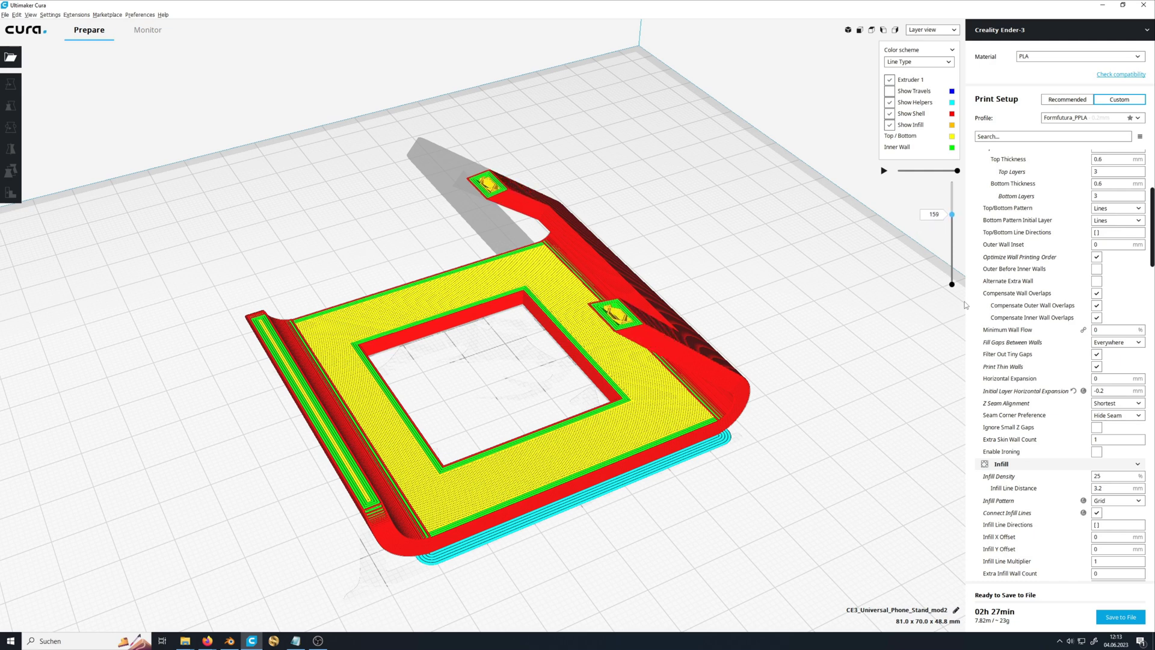
pyautogui.press('Up')
pyautogui.press('Up')
pyautogui.press('Up')
pyautogui.press('Up')
pyautogui.press('Up')
pyautogui.press('Up')
pyautogui.press('Up')
pyautogui.press('Up')
pyautogui.press('Up')
pyautogui.press('Up')
pyautogui.press('Up')
pyautogui.press('Up')
pyautogui.press('Up')
pyautogui.press('Up')
pyautogui.press('Up')
pyautogui.press('Up')
pyautogui.press('Up')
pyautogui.press('Up')
pyautogui.press('Up')
pyautogui.press('Up')
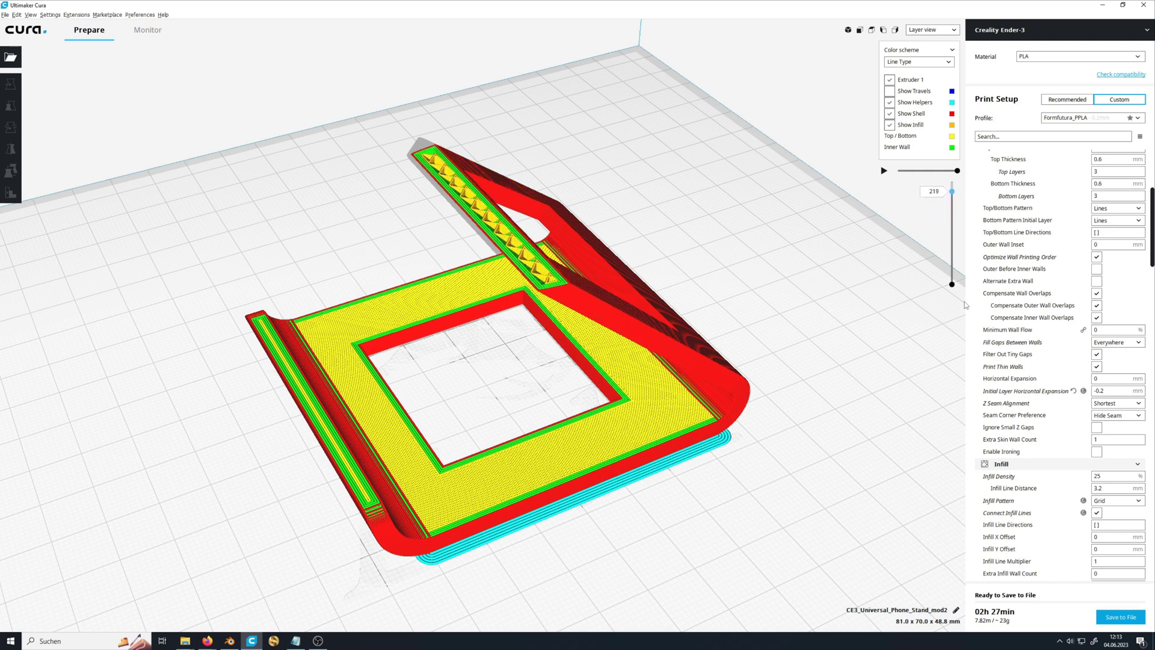